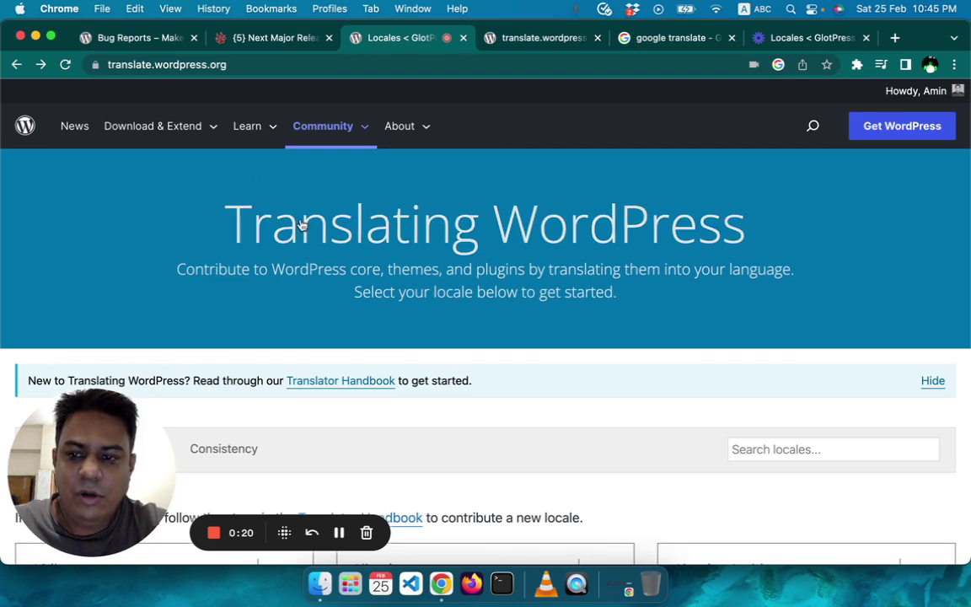
Step: Find Bengali (Bangladesh) in the locale list and open its translation contribution page
{"action": "scroll", "coordinate": [416, 276], "scroll_direction": "down", "scroll_amount": 10}
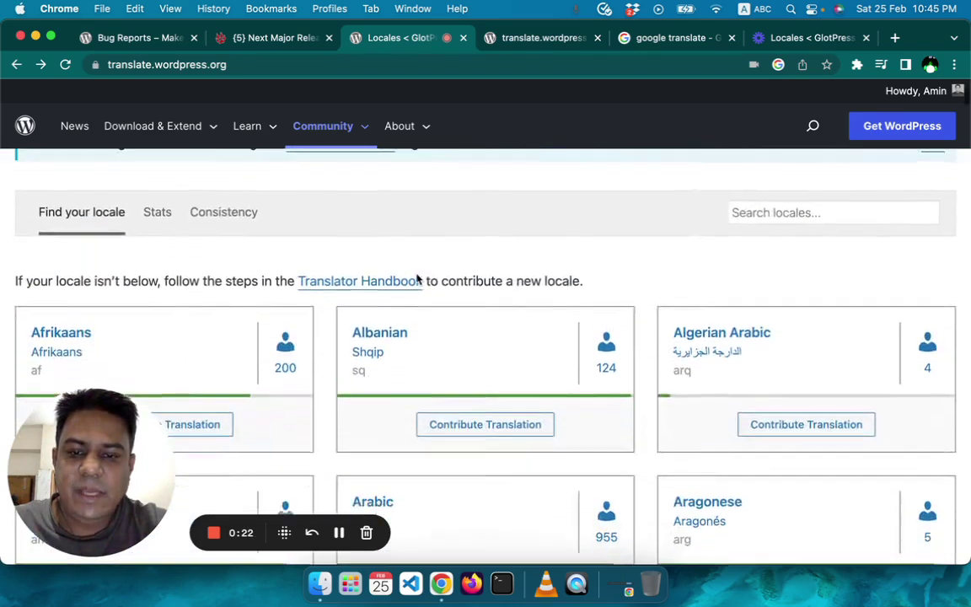
{"action": "scroll", "coordinate": [416, 278], "scroll_direction": "down", "scroll_amount": 5}
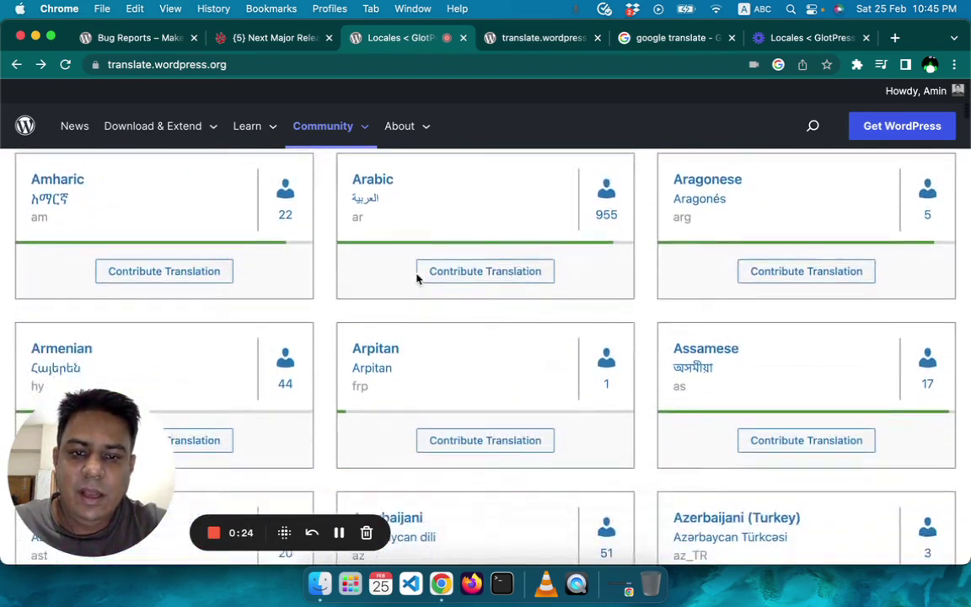
{"action": "scroll", "coordinate": [417, 280], "scroll_direction": "down", "scroll_amount": 5}
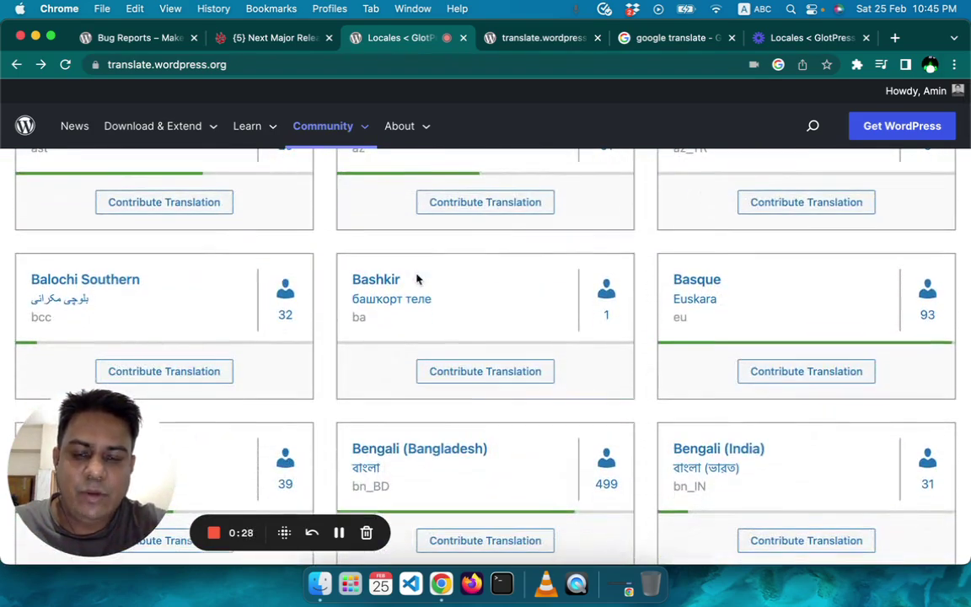
{"action": "scroll", "coordinate": [418, 278], "scroll_direction": "down", "scroll_amount": 2}
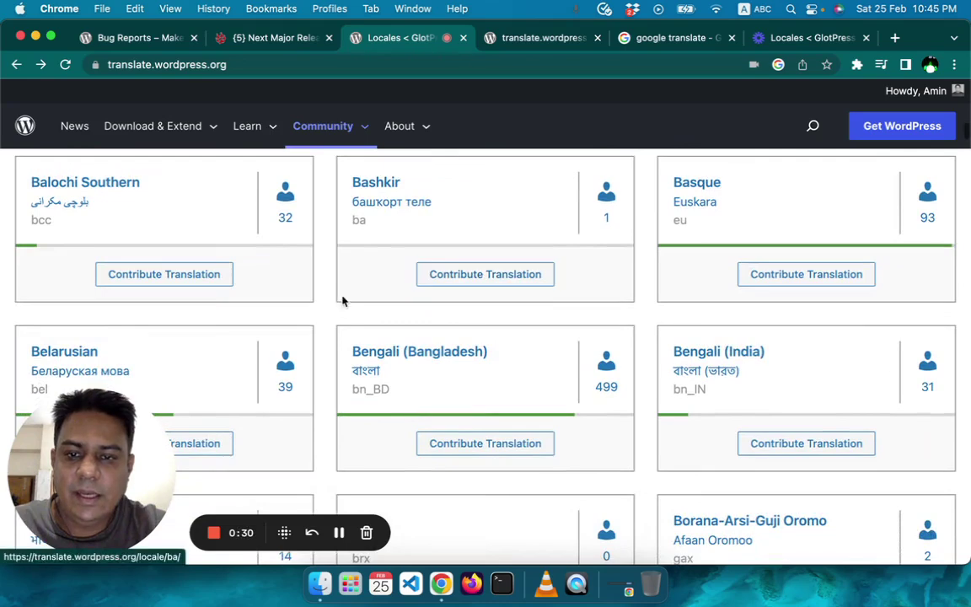
{"action": "scroll", "coordinate": [340, 405], "scroll_direction": "down", "scroll_amount": 1}
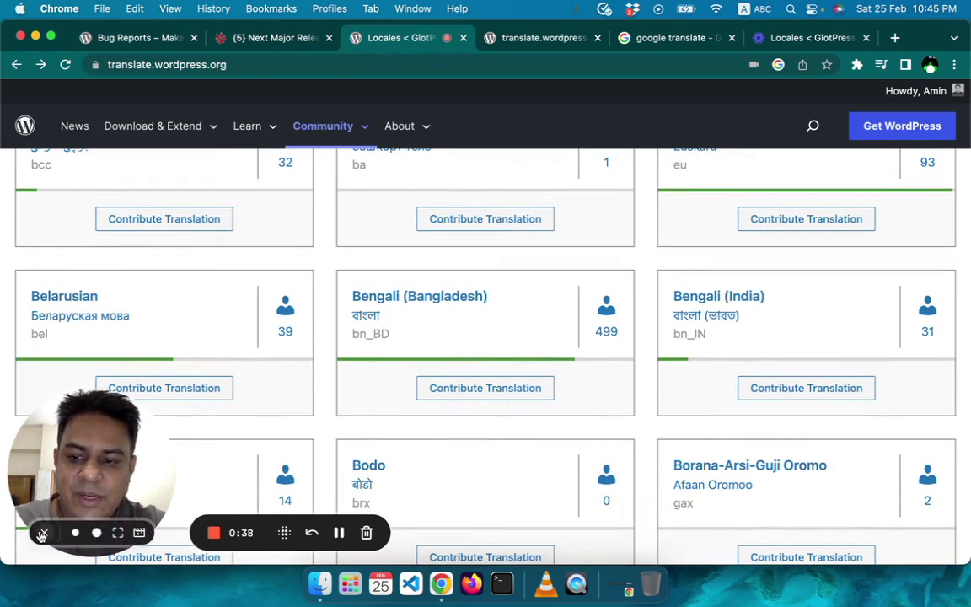
{"action": "left_click", "coordinate": [41, 534]}
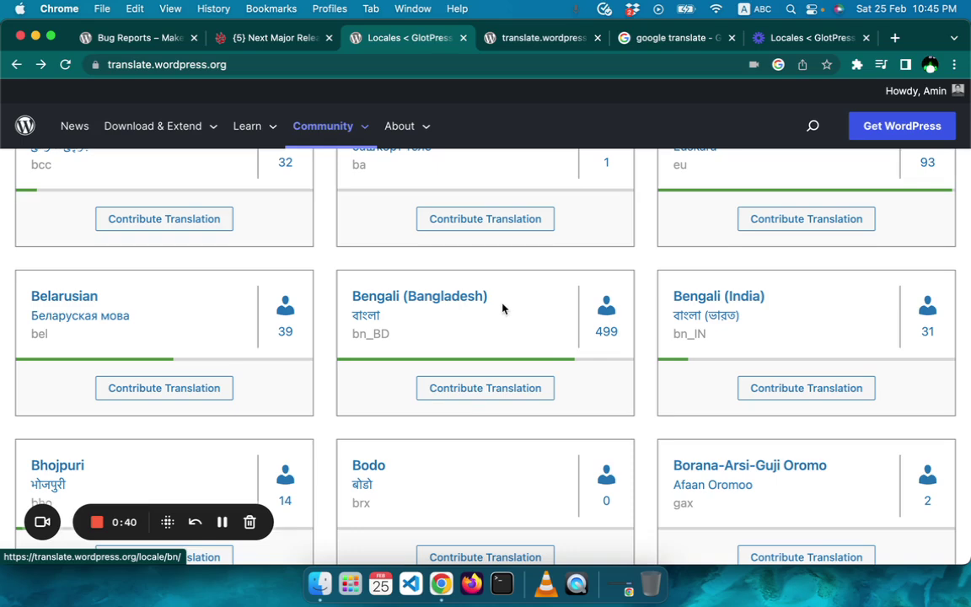
{"action": "left_click", "coordinate": [499, 392]}
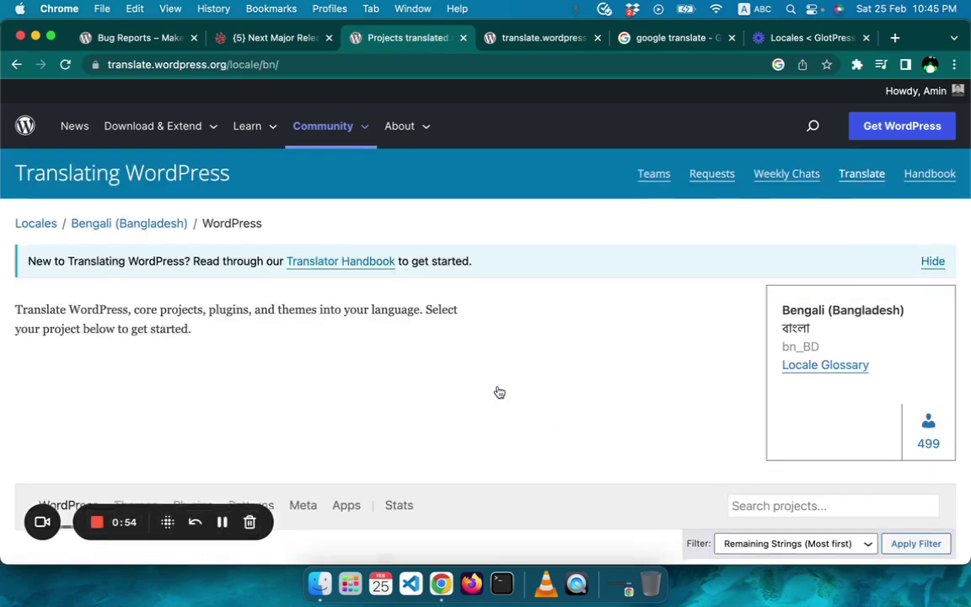
Step: Look through the WordPress versions available for Bengali and open the 6.0.x translation project
{"action": "scroll", "coordinate": [499, 391], "scroll_direction": "down", "scroll_amount": 5}
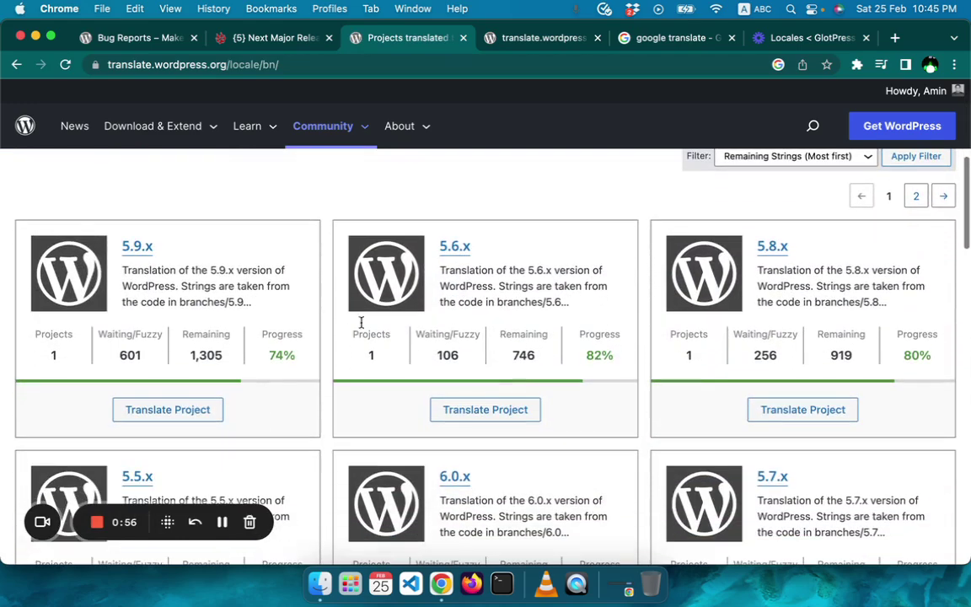
{"action": "scroll", "coordinate": [323, 377], "scroll_direction": "down", "scroll_amount": 1}
{"action": "scroll", "coordinate": [323, 378], "scroll_direction": "down", "scroll_amount": 4}
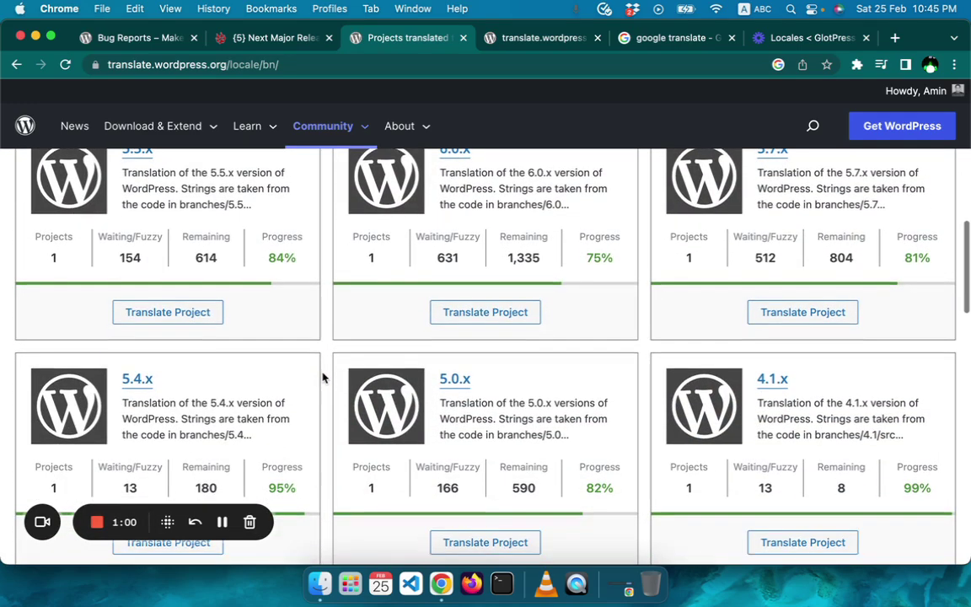
{"action": "scroll", "coordinate": [323, 378], "scroll_direction": "up", "scroll_amount": 3}
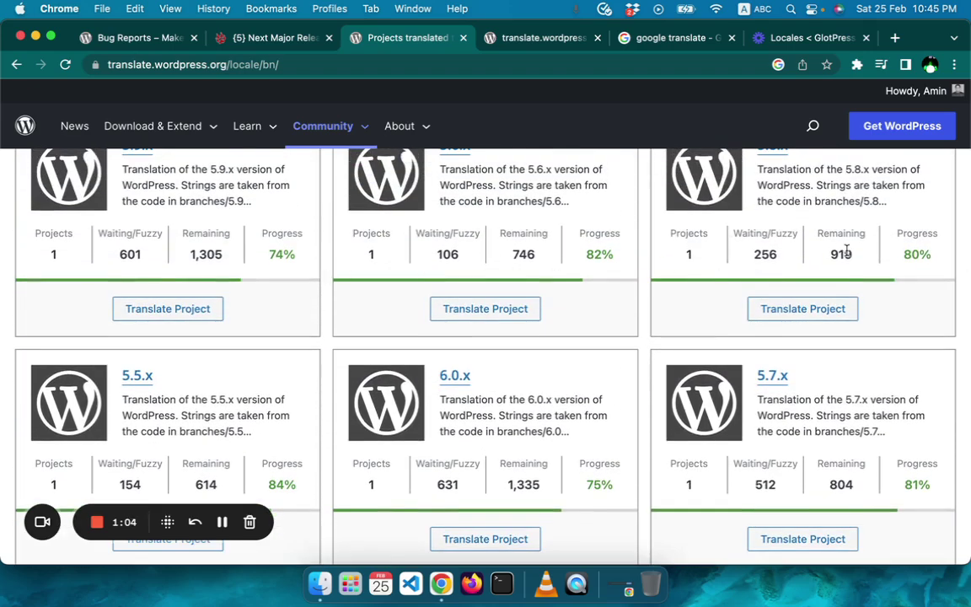
{"action": "scroll", "coordinate": [846, 249], "scroll_direction": "up", "scroll_amount": 2}
{"action": "scroll", "coordinate": [847, 253], "scroll_direction": "down", "scroll_amount": 2}
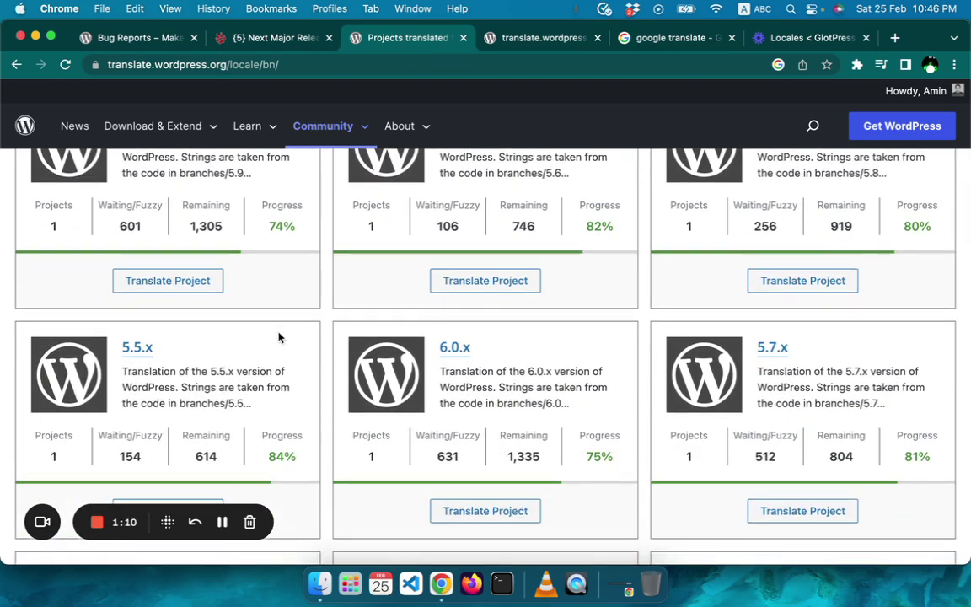
{"action": "scroll", "coordinate": [279, 337], "scroll_direction": "down", "scroll_amount": 1}
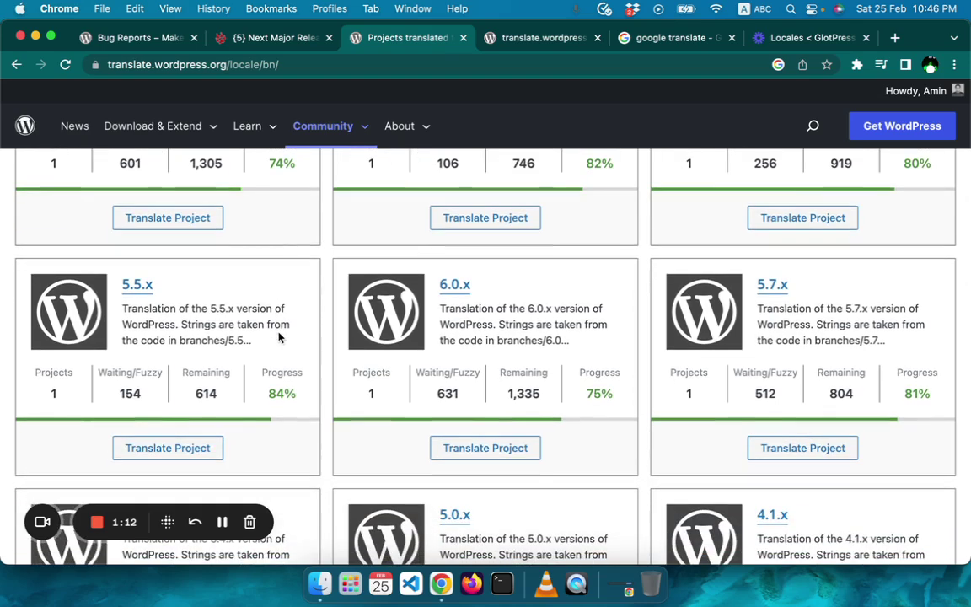
{"action": "scroll", "coordinate": [279, 337], "scroll_direction": "down", "scroll_amount": 4}
{"action": "scroll", "coordinate": [279, 337], "scroll_direction": "up", "scroll_amount": 4}
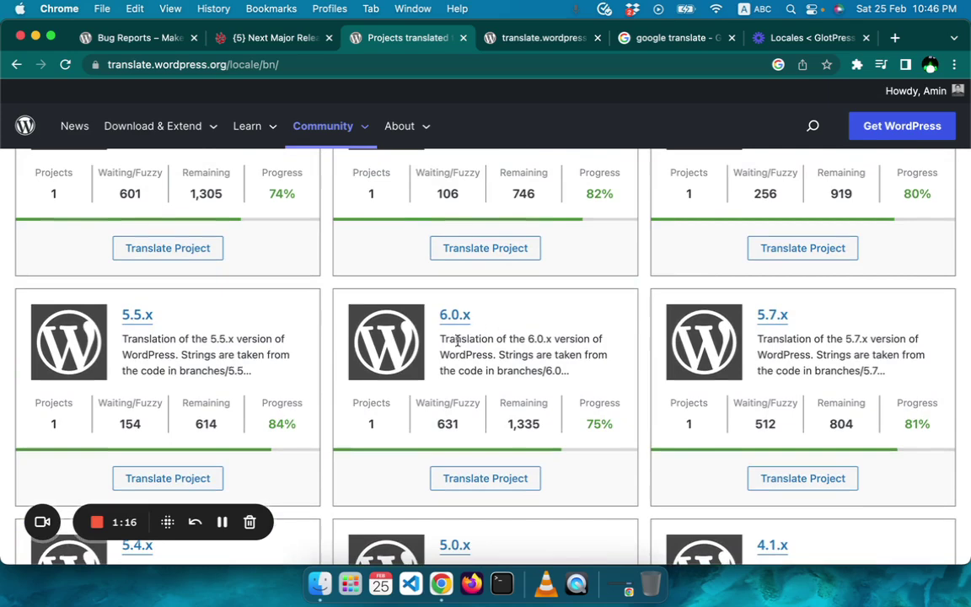
{"action": "scroll", "coordinate": [444, 341], "scroll_direction": "up", "scroll_amount": 1}
{"action": "scroll", "coordinate": [456, 339], "scroll_direction": "down", "scroll_amount": 1}
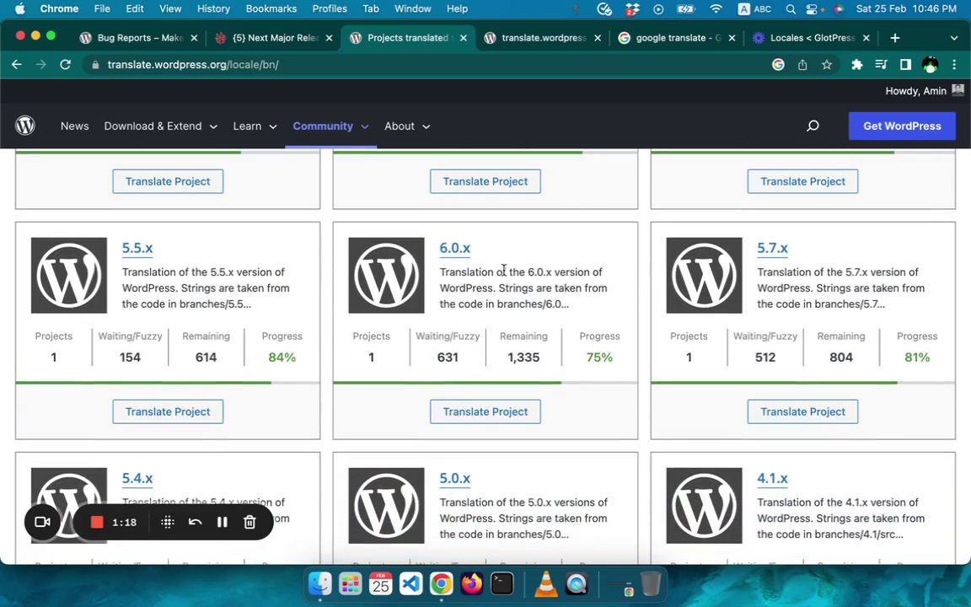
{"action": "left_click", "coordinate": [485, 412]}
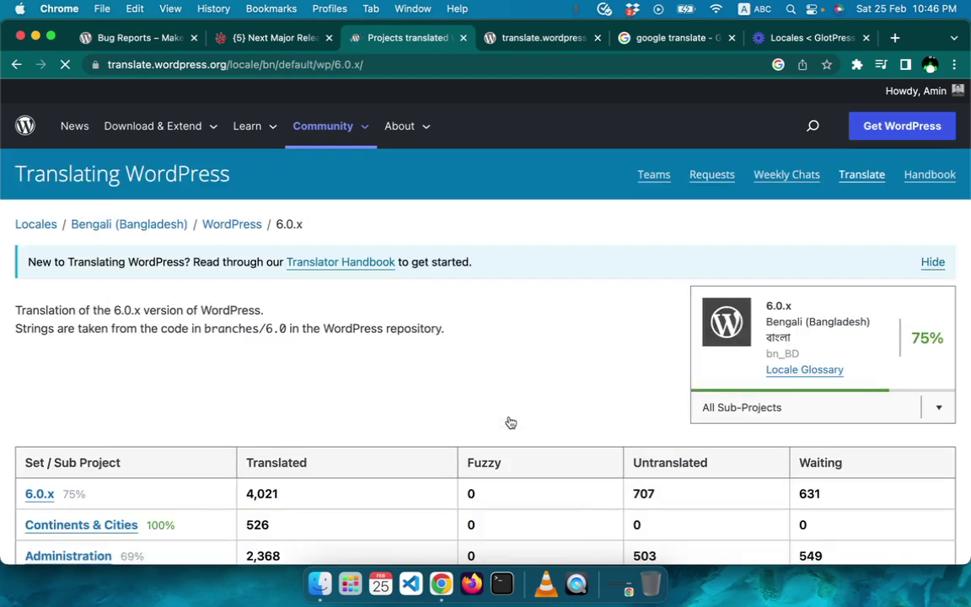
Step: Review the sub-project table and open the untranslated strings of the 6.0.x set
{"action": "scroll", "coordinate": [510, 421], "scroll_direction": "down", "scroll_amount": 2}
{"action": "scroll", "coordinate": [510, 421], "scroll_direction": "down", "scroll_amount": 2}
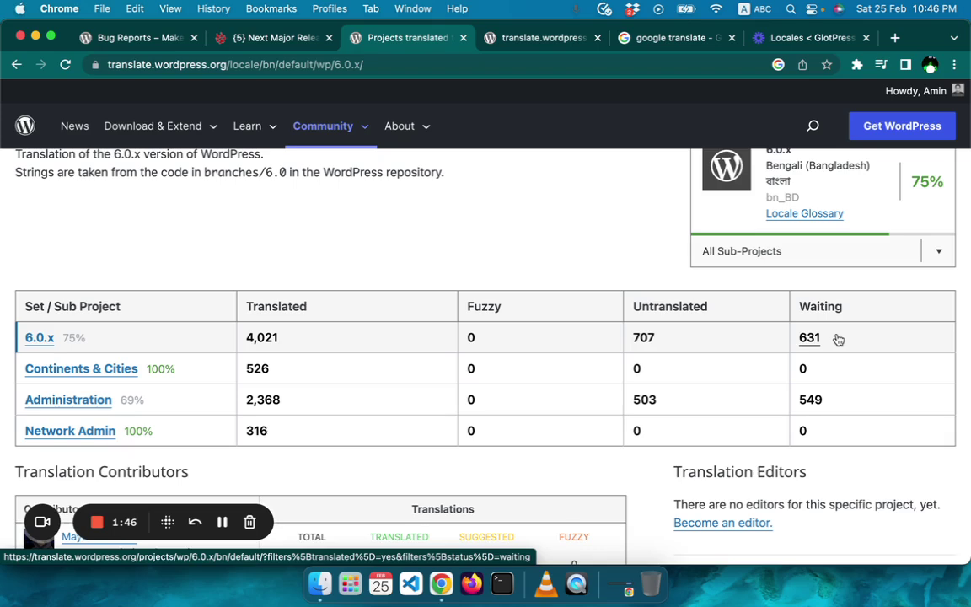
{"action": "scroll", "coordinate": [839, 339], "scroll_direction": "down", "scroll_amount": 1}
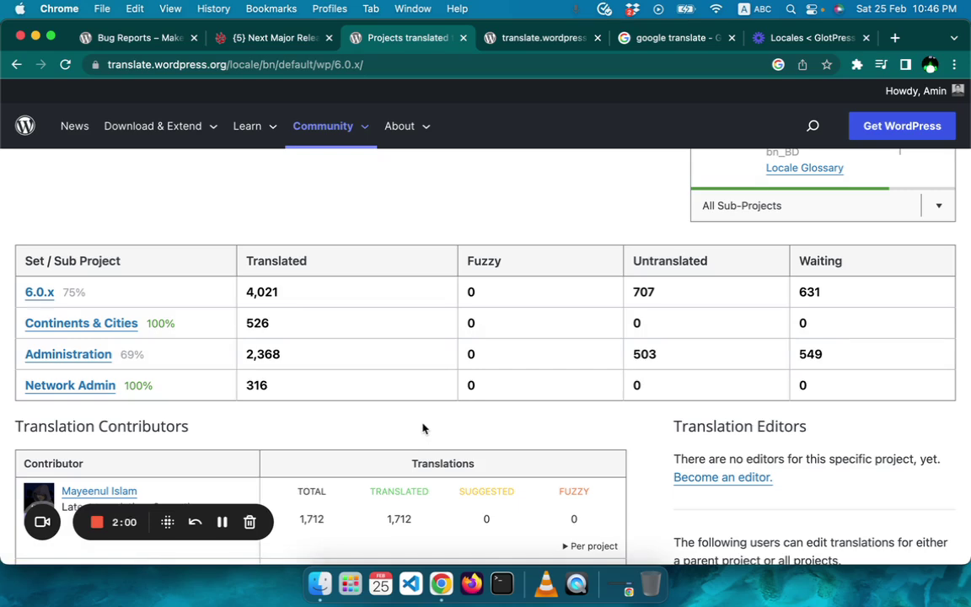
{"action": "scroll", "coordinate": [423, 429], "scroll_direction": "up", "scroll_amount": 2}
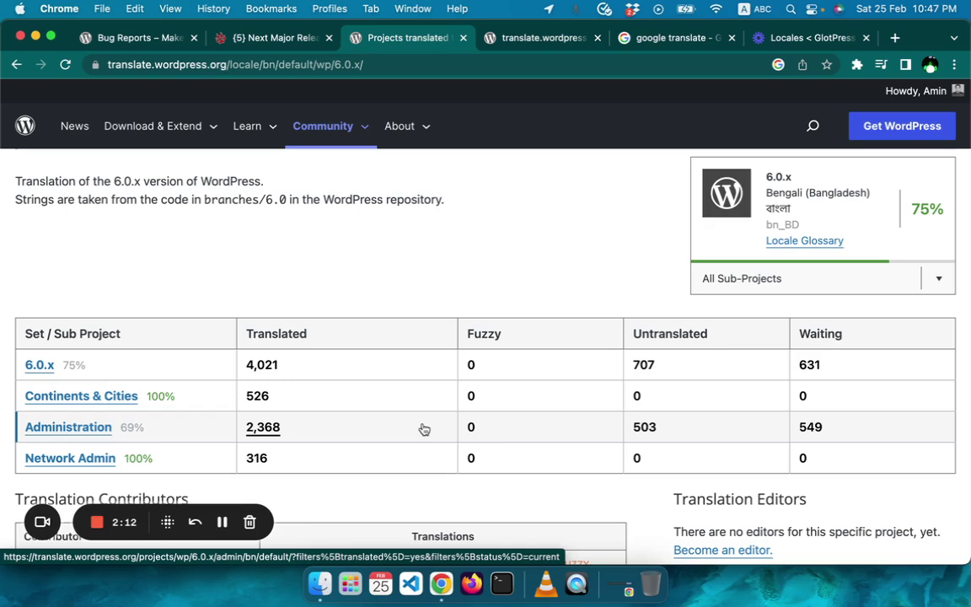
{"action": "scroll", "coordinate": [424, 429], "scroll_direction": "down", "scroll_amount": 2}
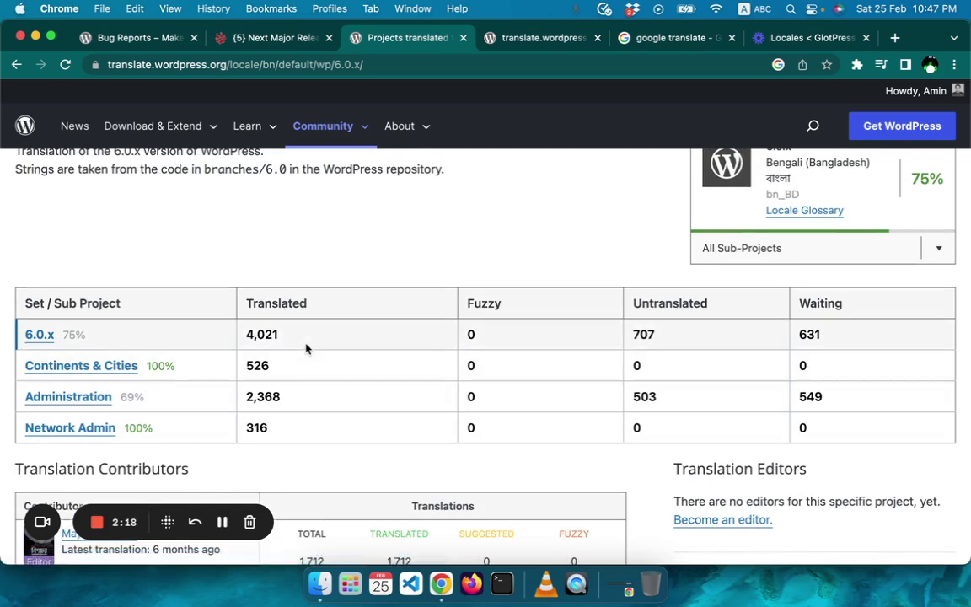
{"action": "left_click", "coordinate": [645, 338]}
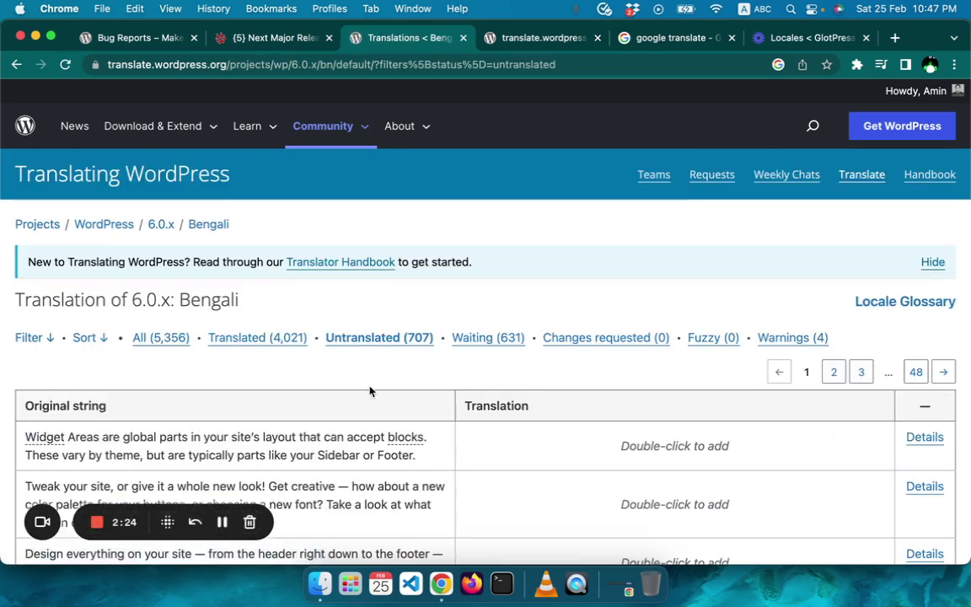
Step: Look through the first page of untranslated strings, check the Google Translate page, and return to the strings
{"action": "scroll", "coordinate": [362, 390], "scroll_direction": "down", "scroll_amount": 5}
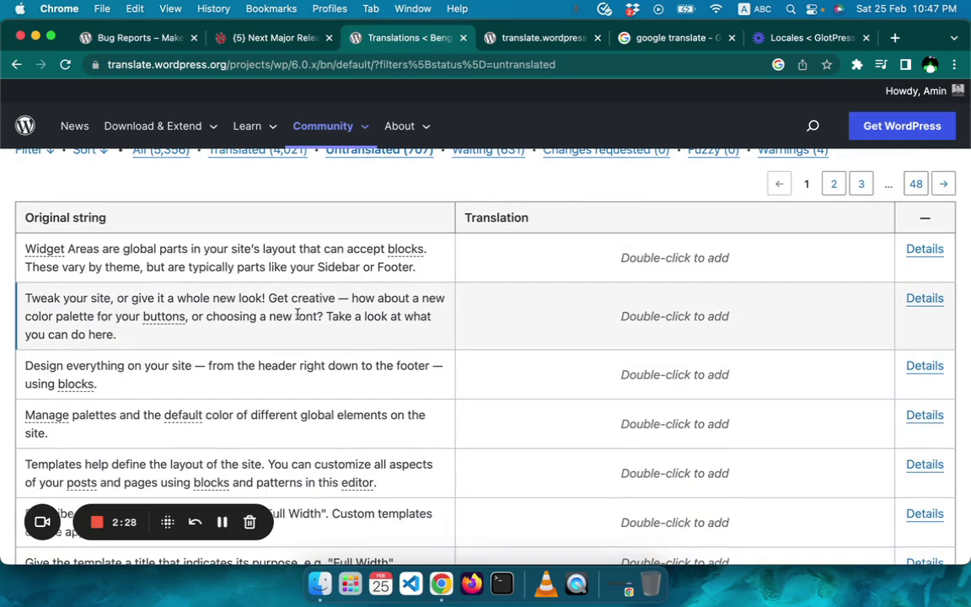
{"action": "scroll", "coordinate": [297, 314], "scroll_direction": "down", "scroll_amount": 7}
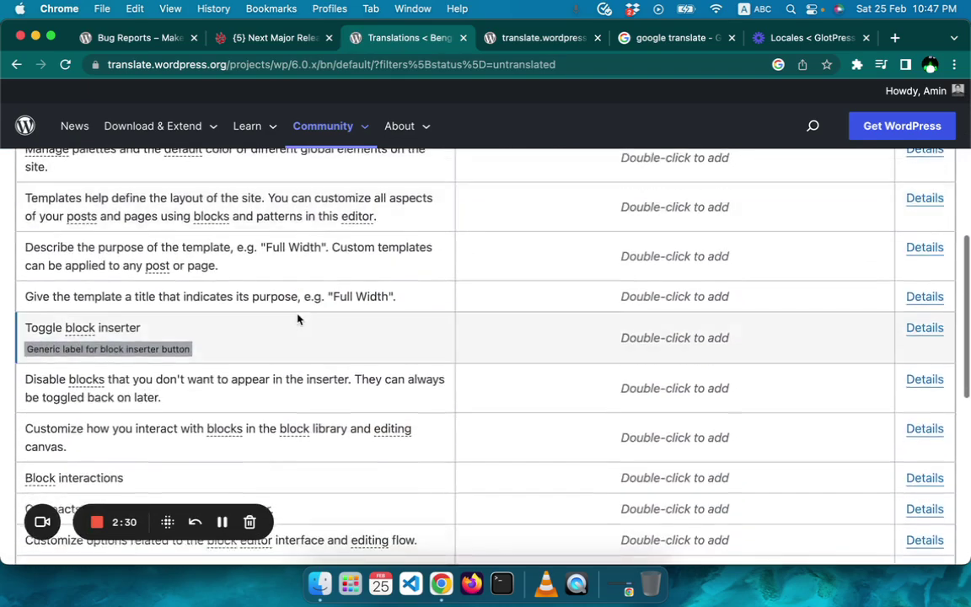
{"action": "scroll", "coordinate": [297, 319], "scroll_direction": "down", "scroll_amount": 5}
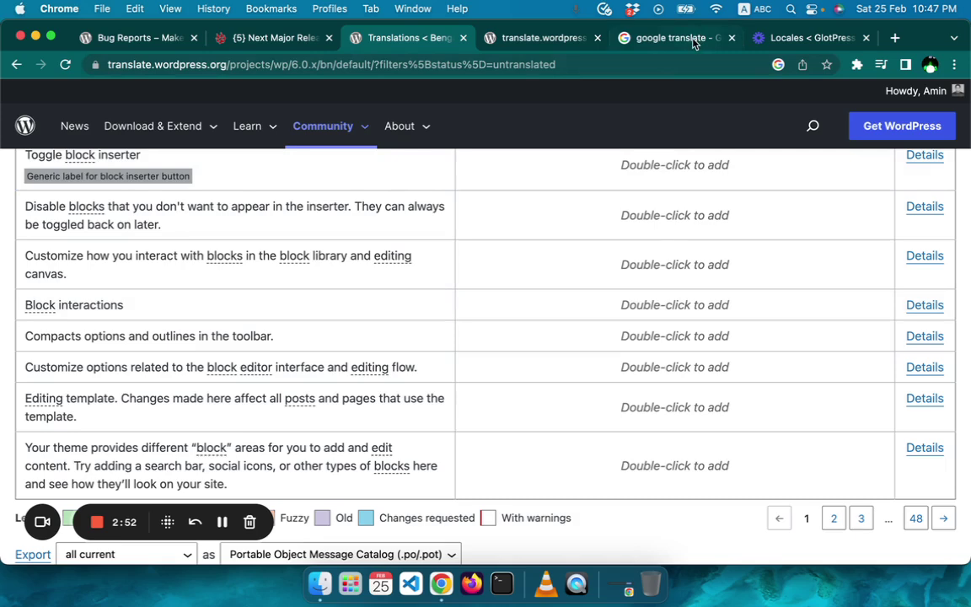
{"action": "left_click", "coordinate": [625, 37]}
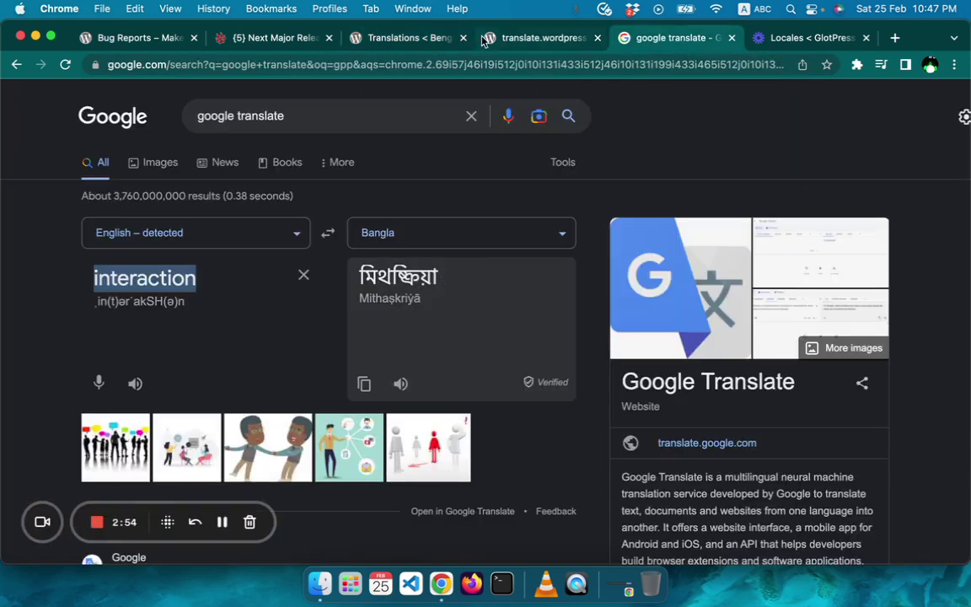
{"action": "left_click", "coordinate": [511, 37]}
{"action": "left_click", "coordinate": [405, 37]}
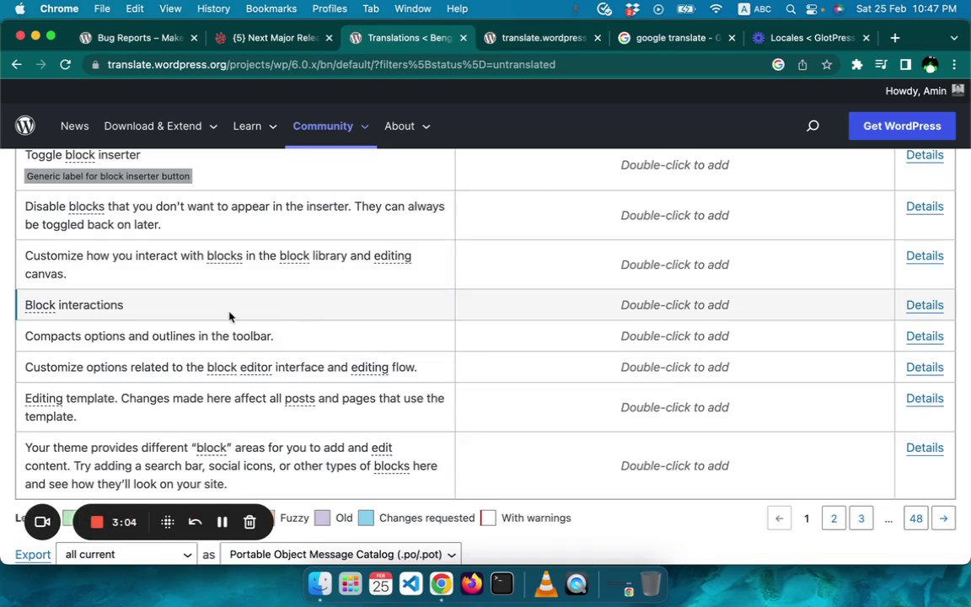
Step: Submit the translation memory entry "ব্লক ইন্টারেকশন" as the suggested translation of "Block interactions"
{"action": "double_click", "coordinate": [678, 306]}
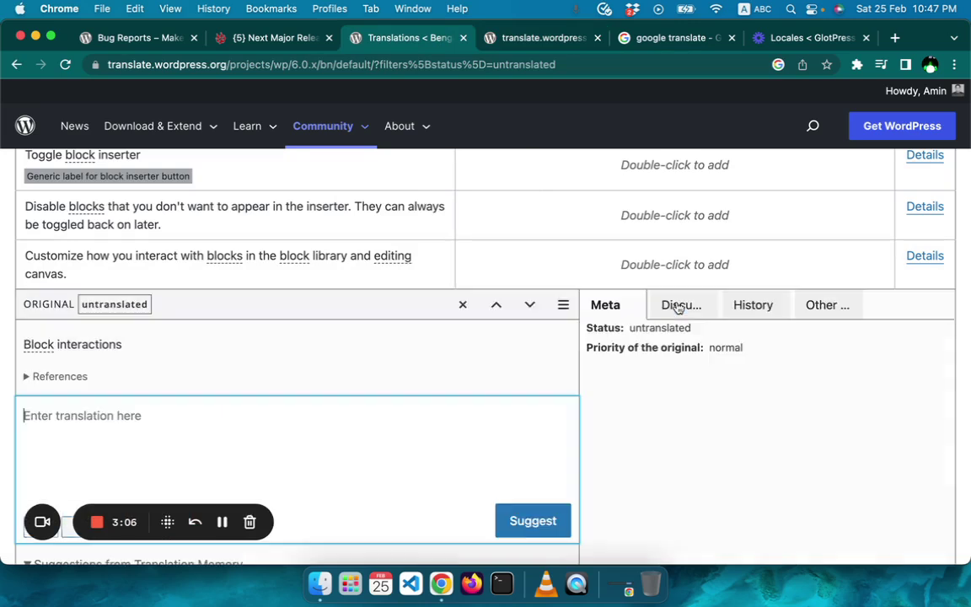
{"action": "scroll", "coordinate": [448, 343], "scroll_direction": "down", "scroll_amount": 2}
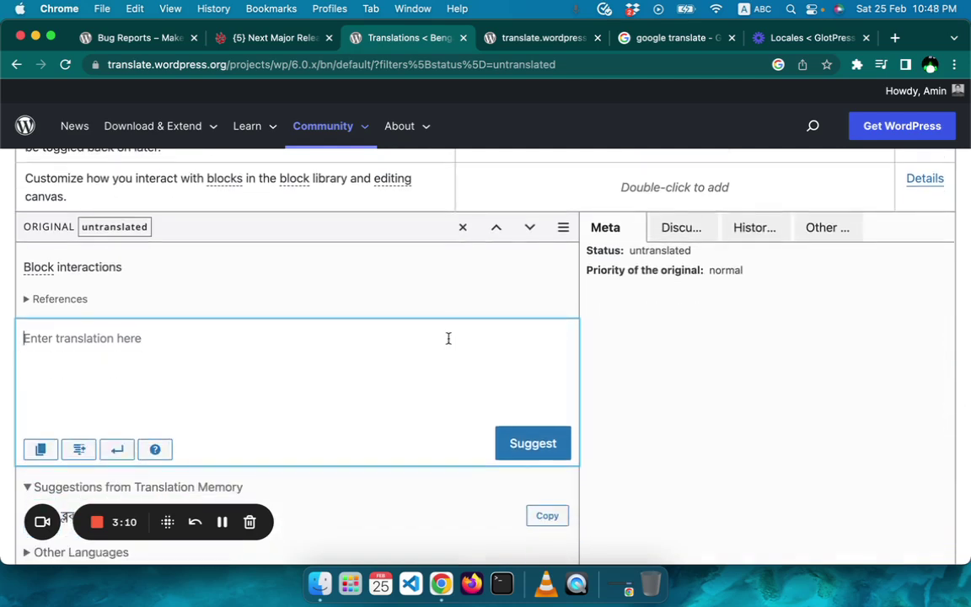
{"action": "scroll", "coordinate": [449, 338], "scroll_direction": "down", "scroll_amount": 1}
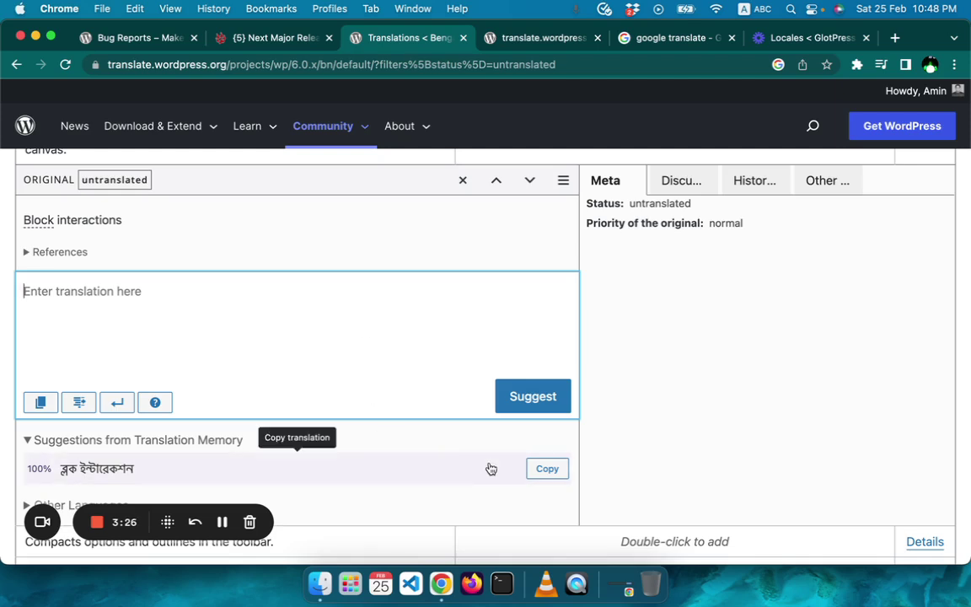
{"action": "left_click", "coordinate": [544, 472]}
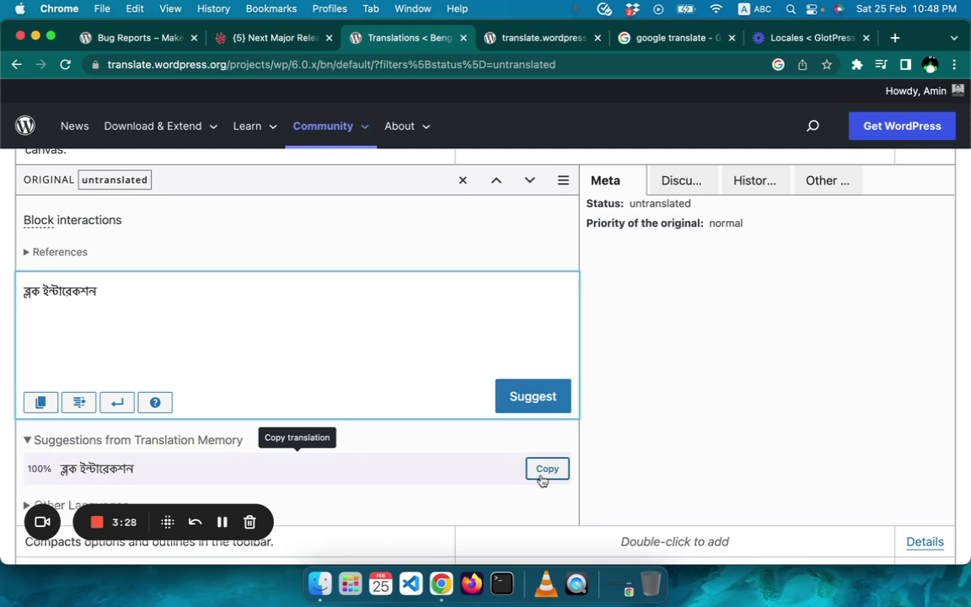
{"action": "left_click", "coordinate": [529, 397]}
{"action": "left_click", "coordinate": [532, 398]}
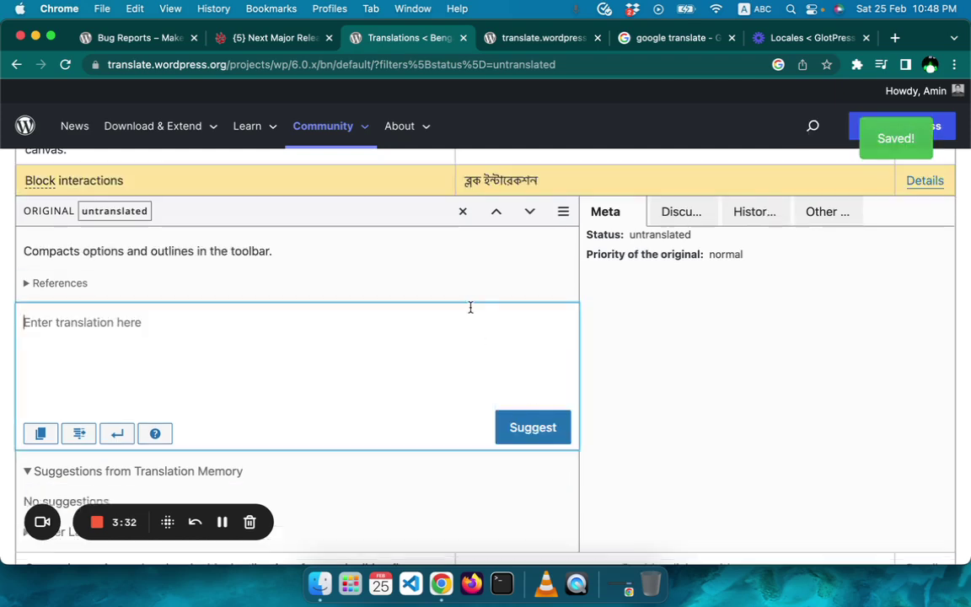
Step: Look over the strings list and return to the open entry "Compacts options and outlines in the toolbar."
{"action": "scroll", "coordinate": [470, 308], "scroll_direction": "up", "scroll_amount": 2}
{"action": "scroll", "coordinate": [471, 312], "scroll_direction": "up", "scroll_amount": 1}
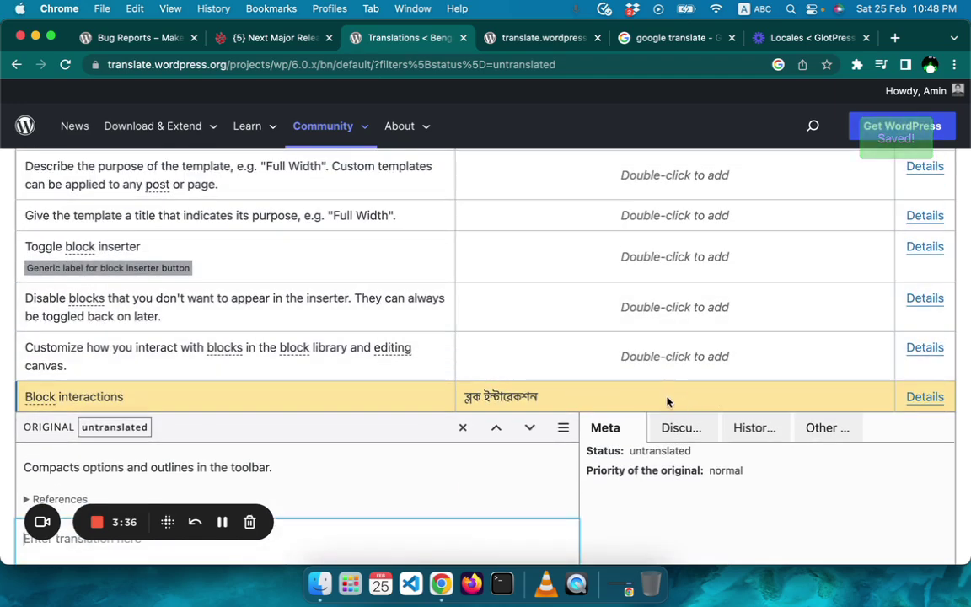
{"action": "scroll", "coordinate": [667, 402], "scroll_direction": "up", "scroll_amount": 8}
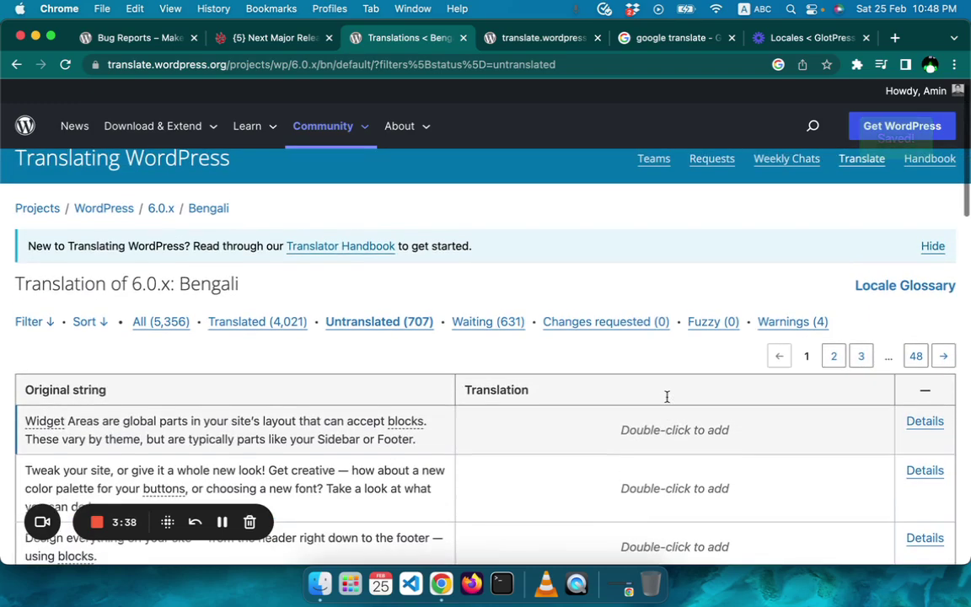
{"action": "scroll", "coordinate": [667, 402], "scroll_direction": "down", "scroll_amount": 4}
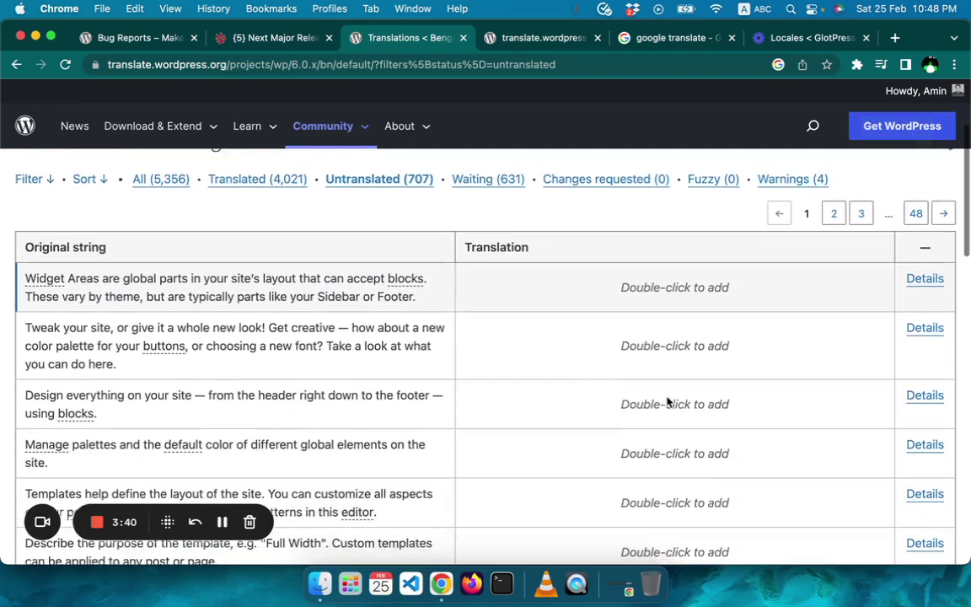
{"action": "scroll", "coordinate": [667, 402], "scroll_direction": "down", "scroll_amount": 15}
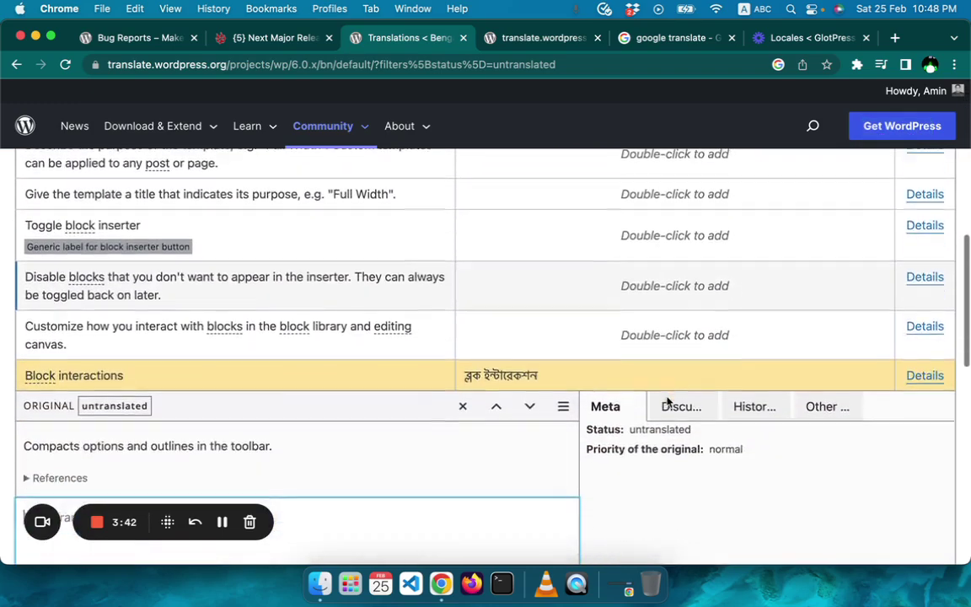
{"action": "scroll", "coordinate": [667, 402], "scroll_direction": "down", "scroll_amount": 2}
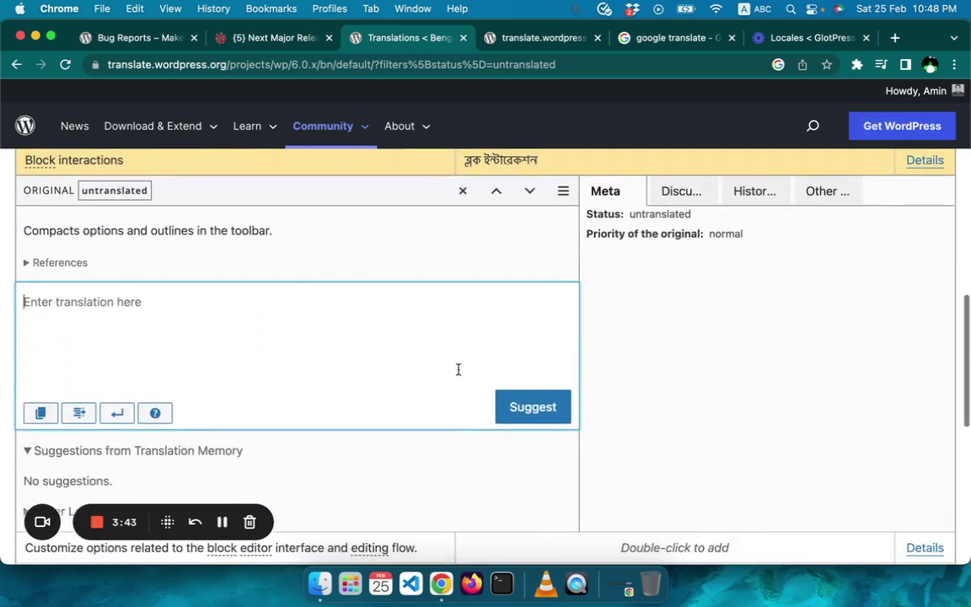
Step: Open the untranslated entry beginning "Templates help define the layout of the site" and check its translation memory suggestions
{"action": "left_click", "coordinate": [355, 332]}
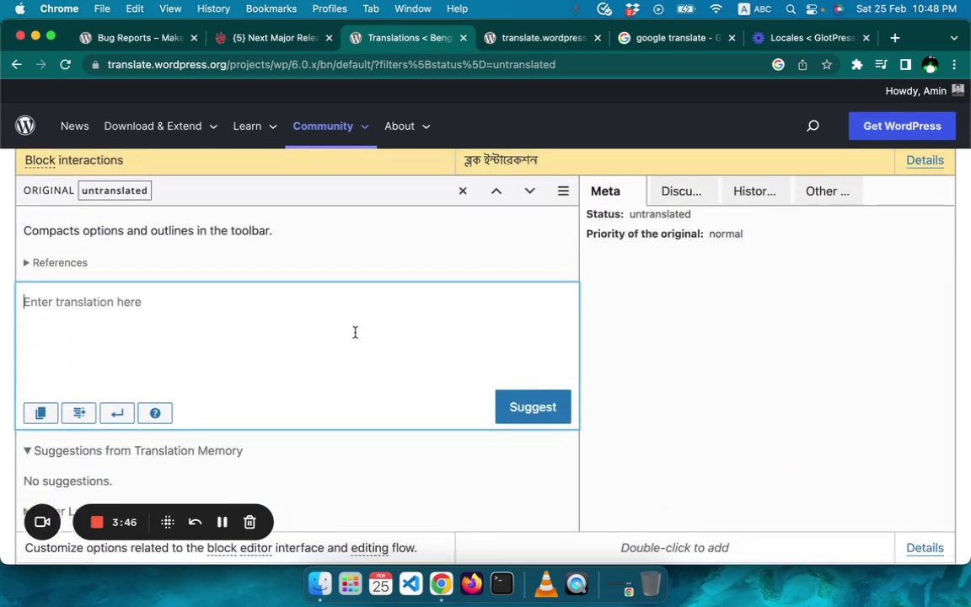
{"action": "scroll", "coordinate": [354, 331], "scroll_direction": "up", "scroll_amount": 4}
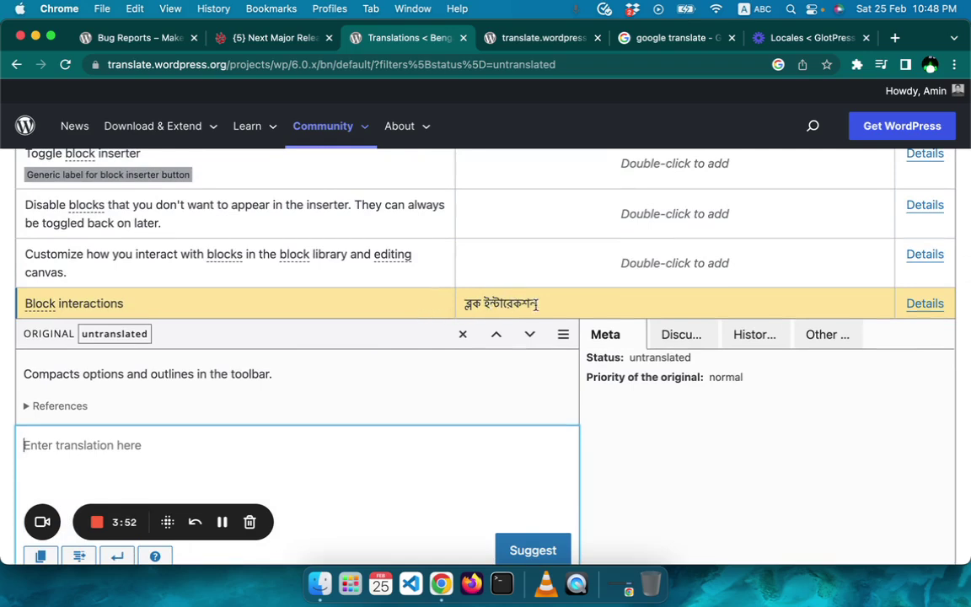
{"action": "scroll", "coordinate": [536, 307], "scroll_direction": "up", "scroll_amount": 3}
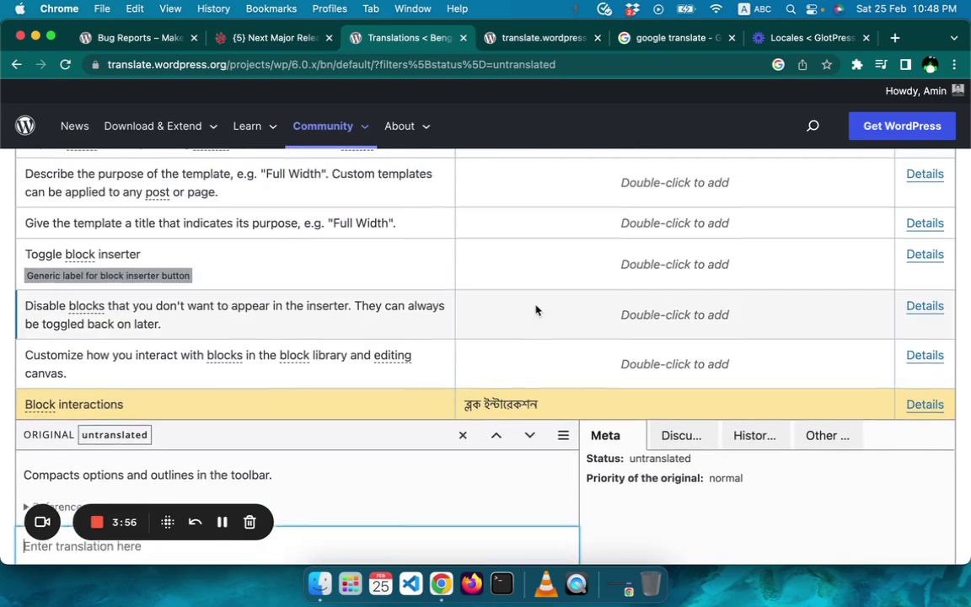
{"action": "scroll", "coordinate": [535, 311], "scroll_direction": "up", "scroll_amount": 5}
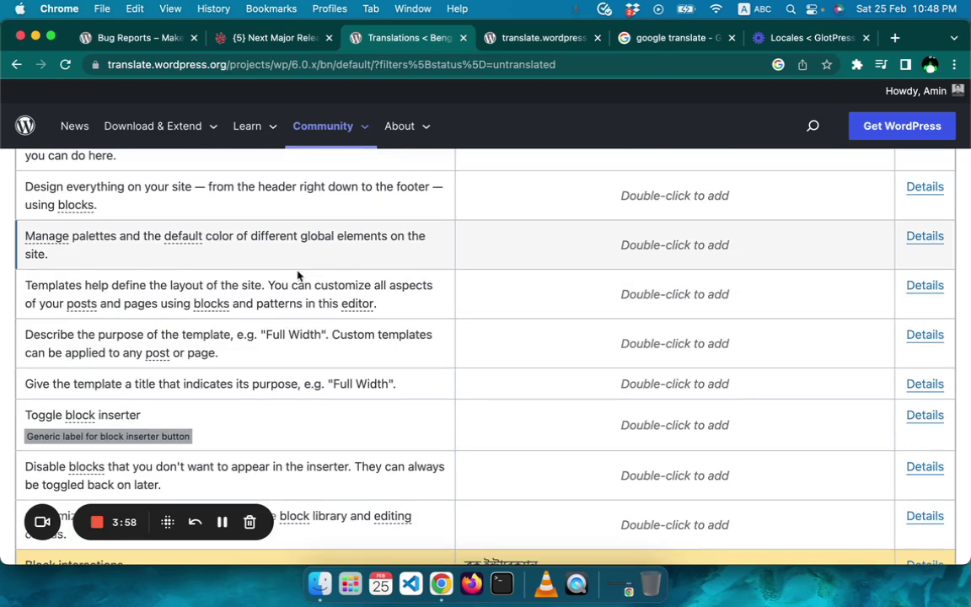
{"action": "double_click", "coordinate": [665, 291]}
{"action": "scroll", "coordinate": [455, 386], "scroll_direction": "down", "scroll_amount": 5}
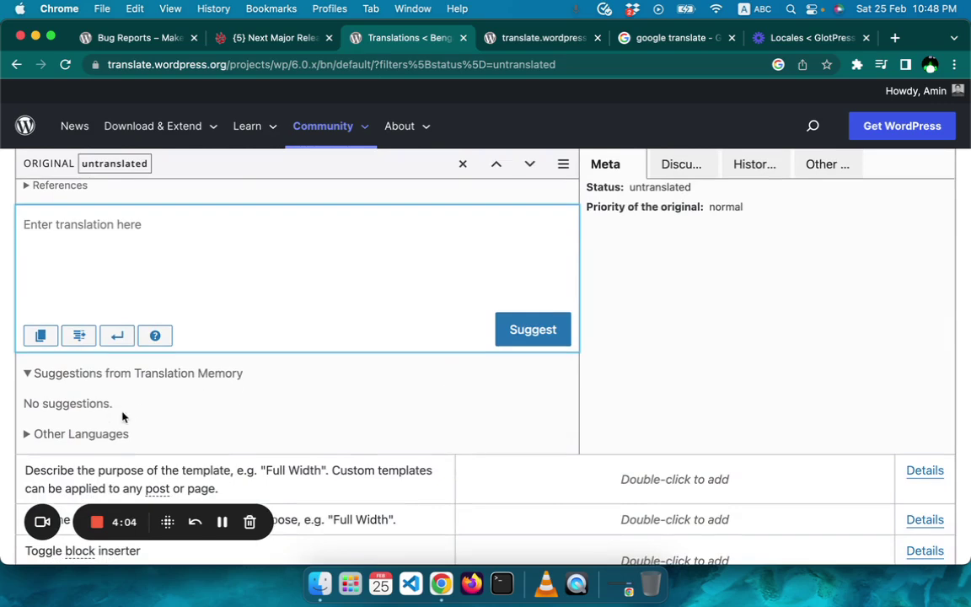
{"action": "scroll", "coordinate": [124, 417], "scroll_direction": "up", "scroll_amount": 3}
{"action": "scroll", "coordinate": [122, 416], "scroll_direction": "up", "scroll_amount": 1}
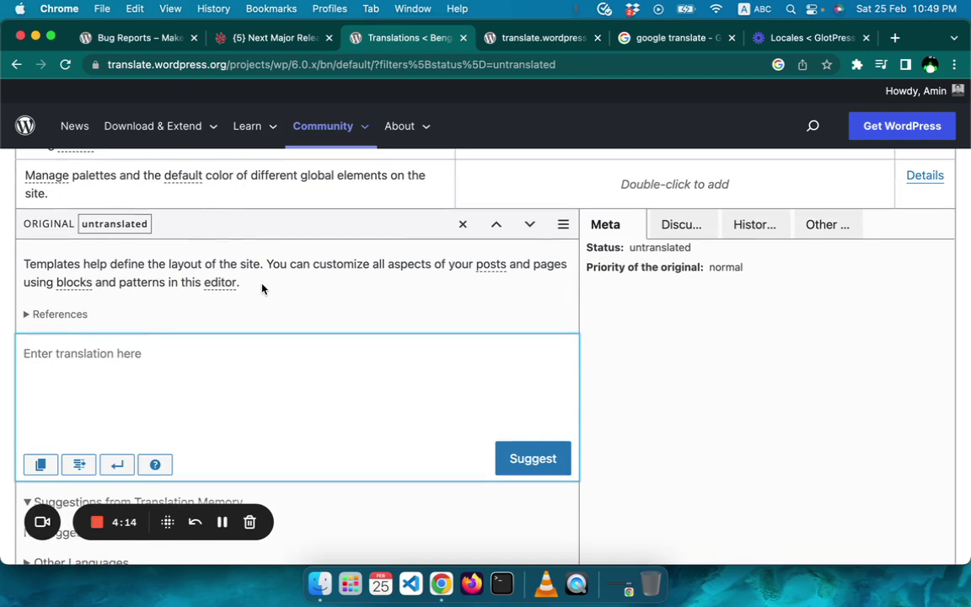
{"action": "scroll", "coordinate": [261, 289], "scroll_direction": "down", "scroll_amount": 5}
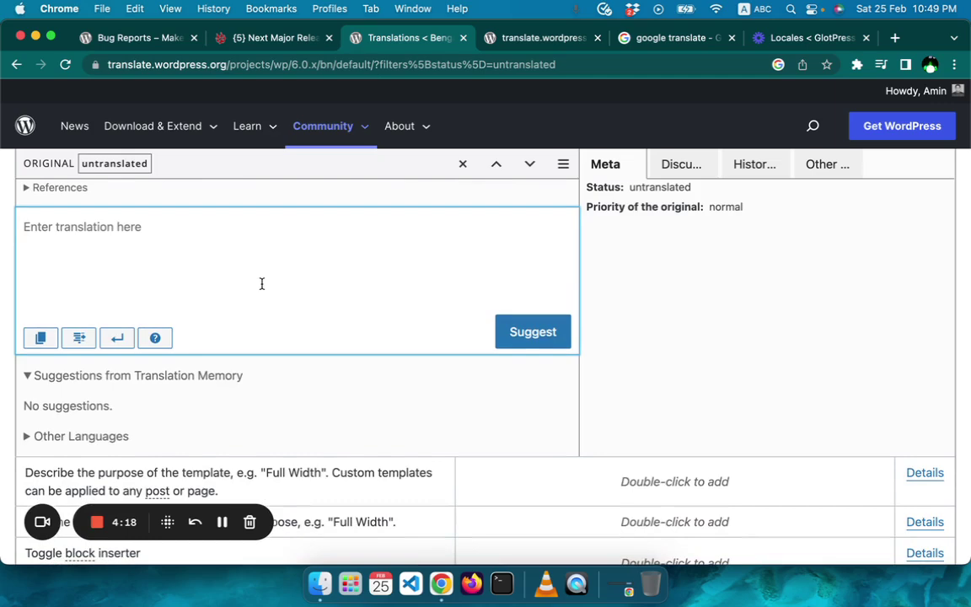
{"action": "scroll", "coordinate": [261, 284], "scroll_direction": "down", "scroll_amount": 5}
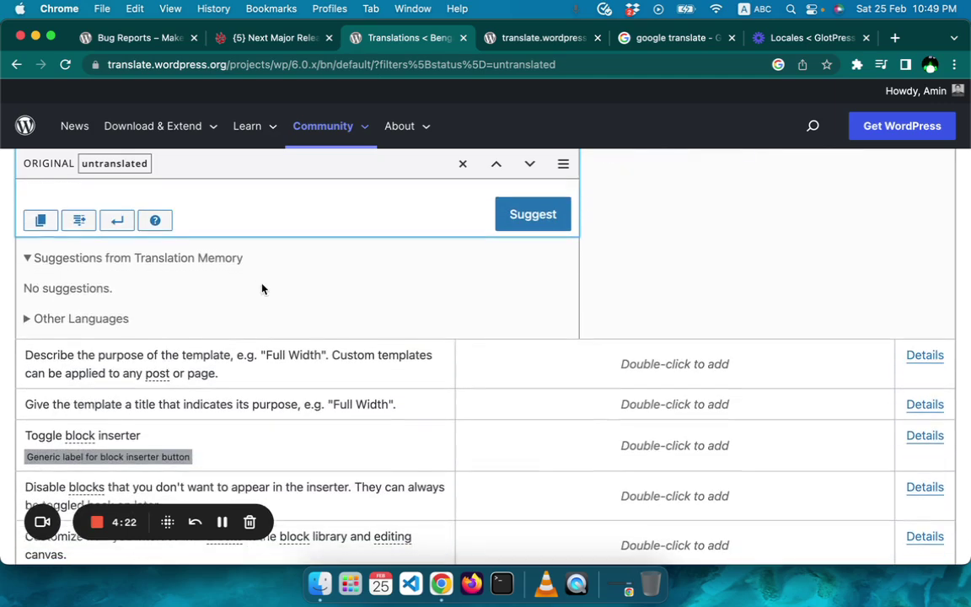
Step: Look over the remaining strings on the page and open the entry "Design everything on your site — from the header right down to the footer — using blocks."
{"action": "scroll", "coordinate": [262, 288], "scroll_direction": "down", "scroll_amount": 10}
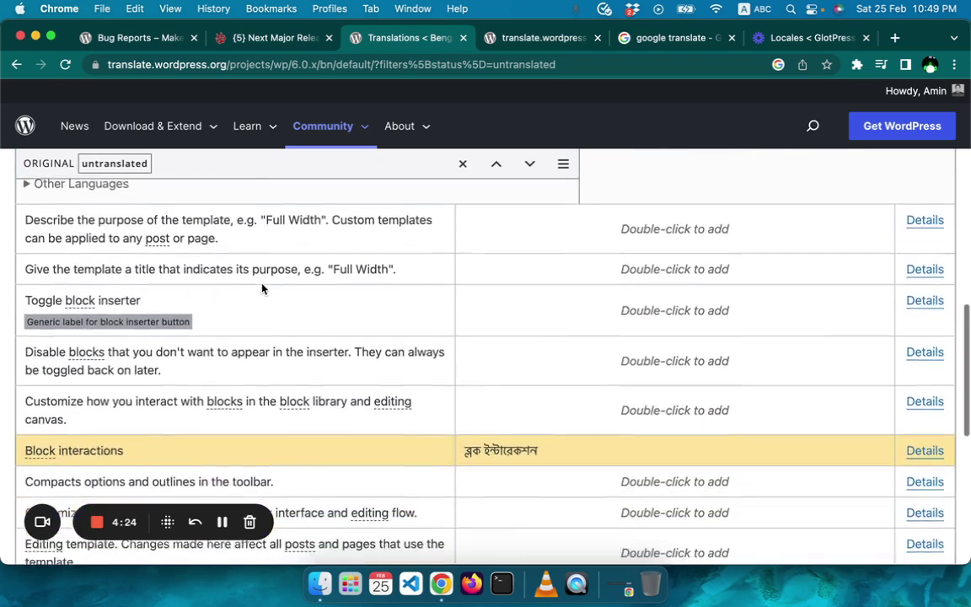
{"action": "scroll", "coordinate": [261, 288], "scroll_direction": "down", "scroll_amount": 2}
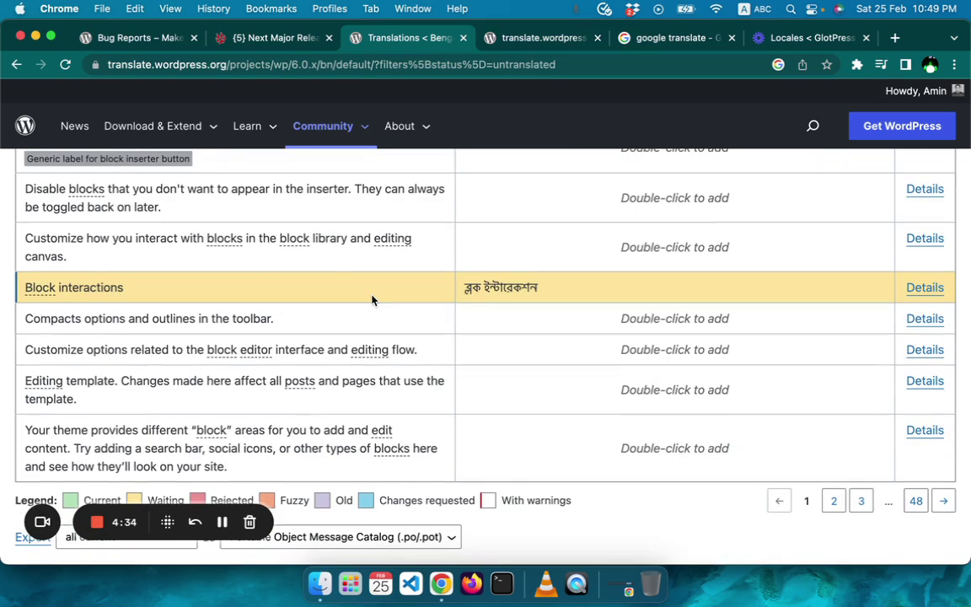
{"action": "scroll", "coordinate": [372, 300], "scroll_direction": "up", "scroll_amount": 5}
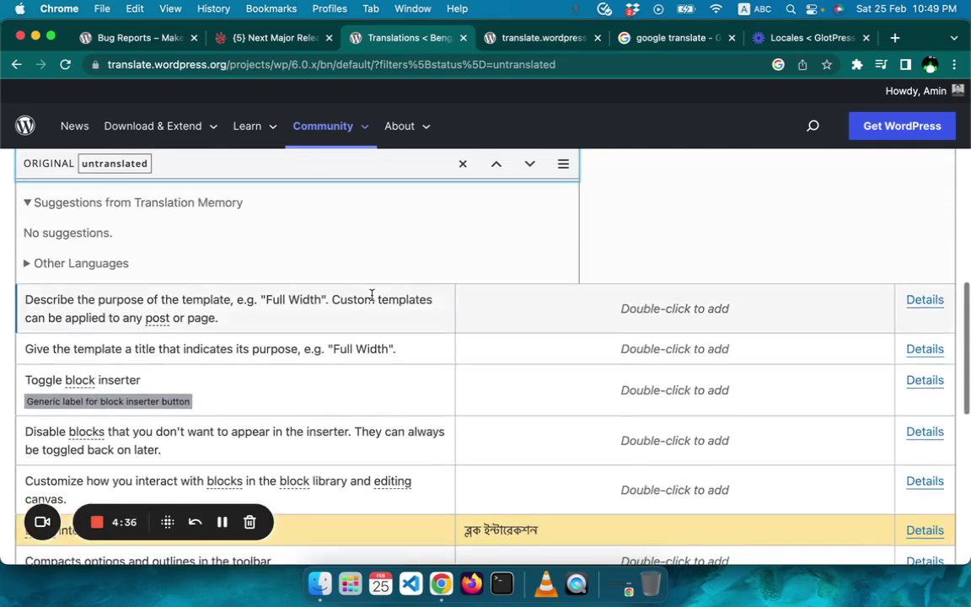
{"action": "scroll", "coordinate": [372, 301], "scroll_direction": "up", "scroll_amount": 6}
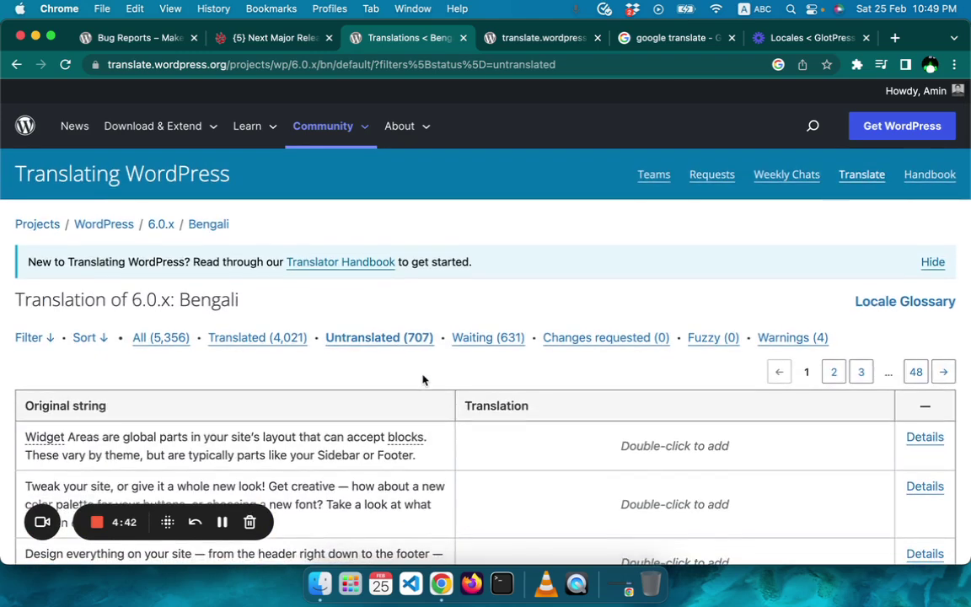
{"action": "scroll", "coordinate": [422, 379], "scroll_direction": "down", "scroll_amount": 4}
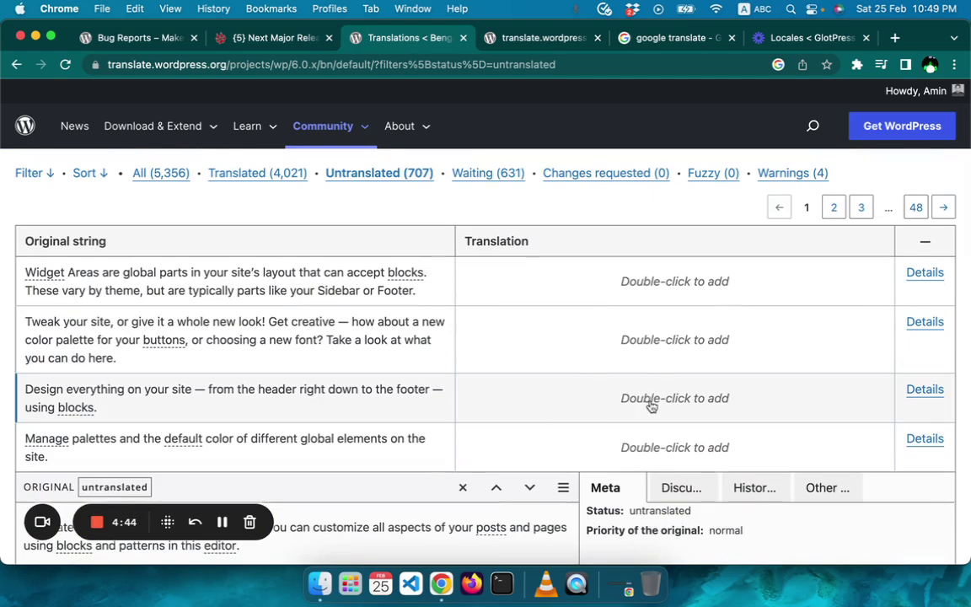
{"action": "double_click", "coordinate": [650, 400]}
{"action": "scroll", "coordinate": [429, 407], "scroll_direction": "down", "scroll_amount": 5}
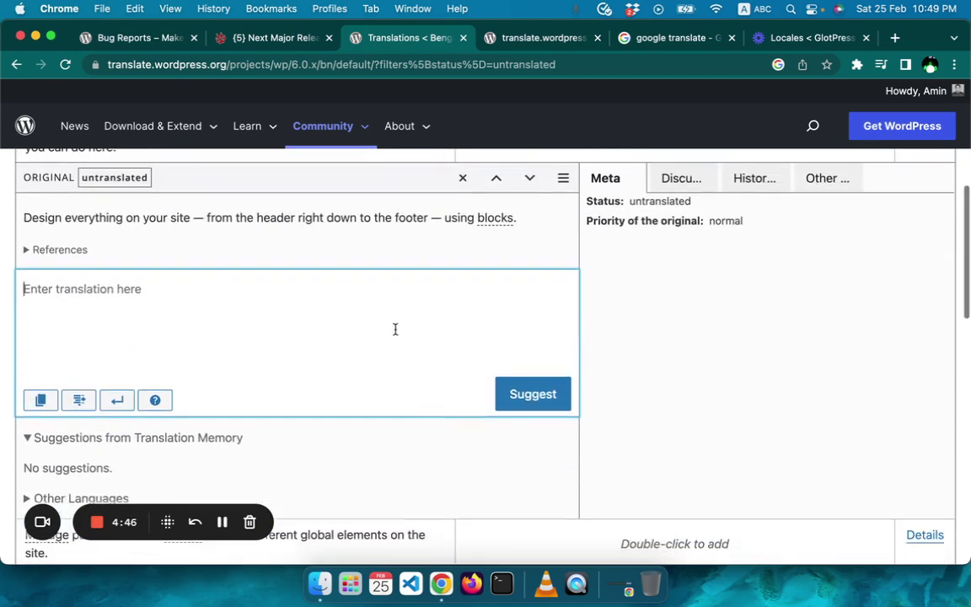